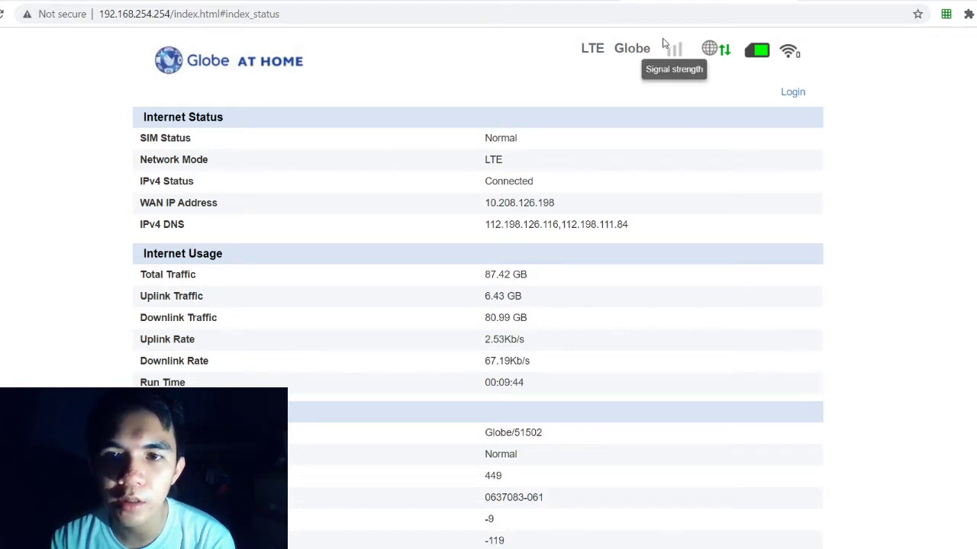
Step: Log in to the router's admin page with the username user and the account password
{"action": "left_click", "coordinate": [792, 92]}
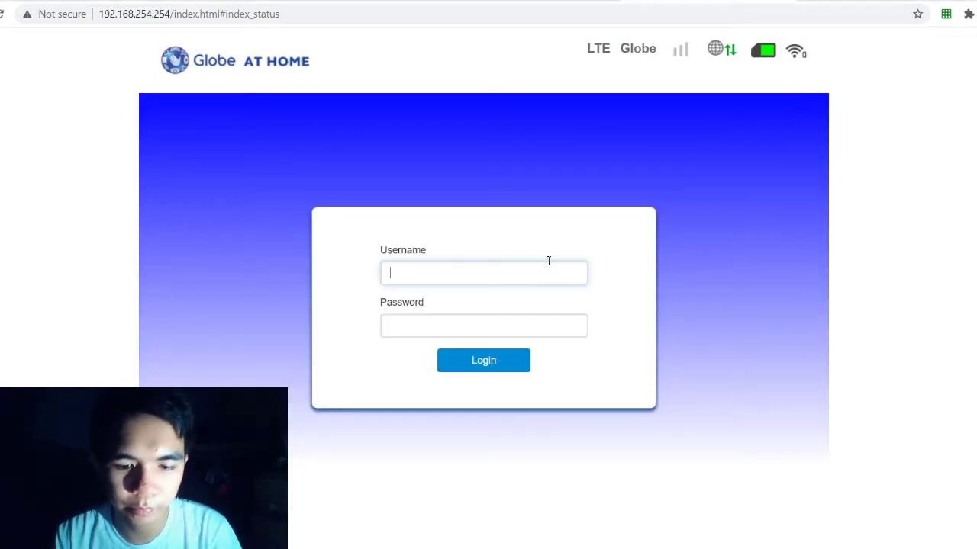
{"action": "type", "text": "user"}
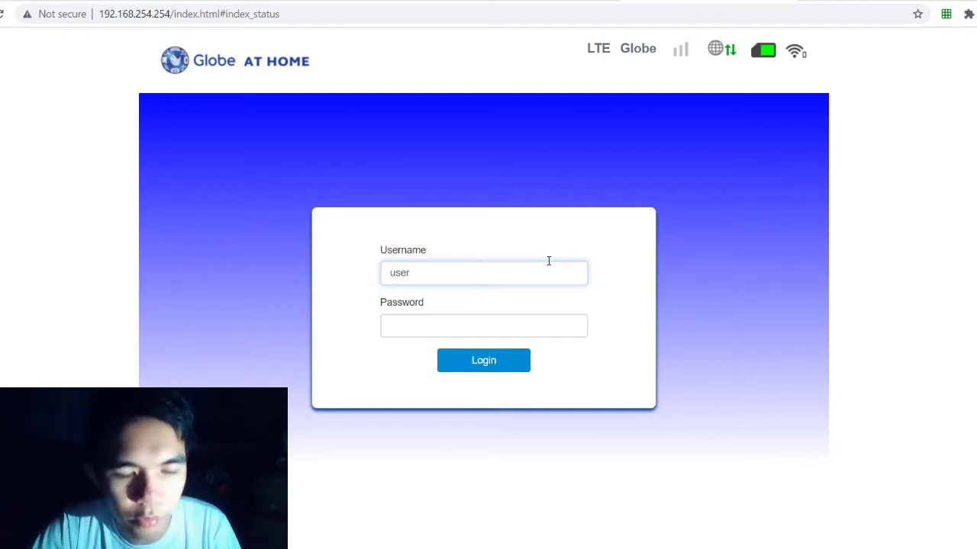
{"action": "key", "text": "Tab"}
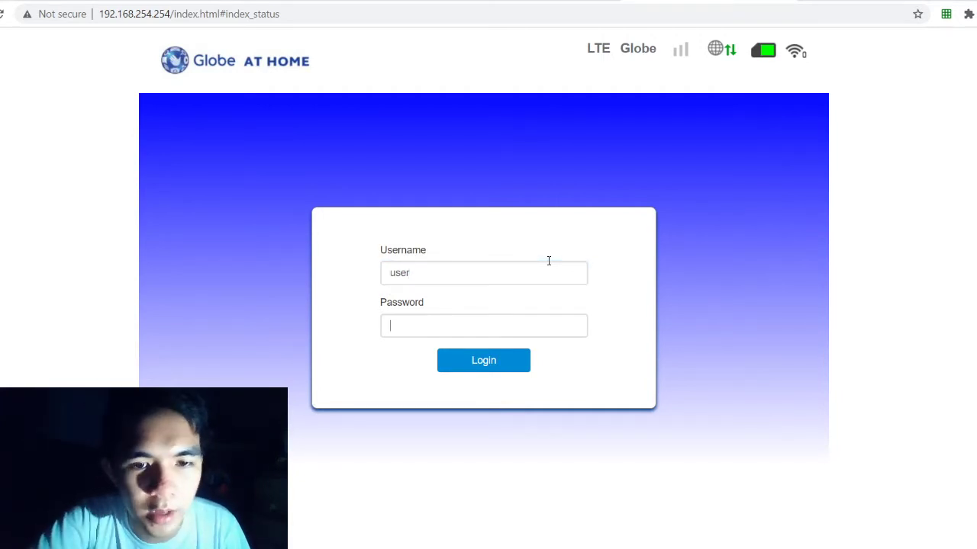
{"action": "type", "text": "@"}
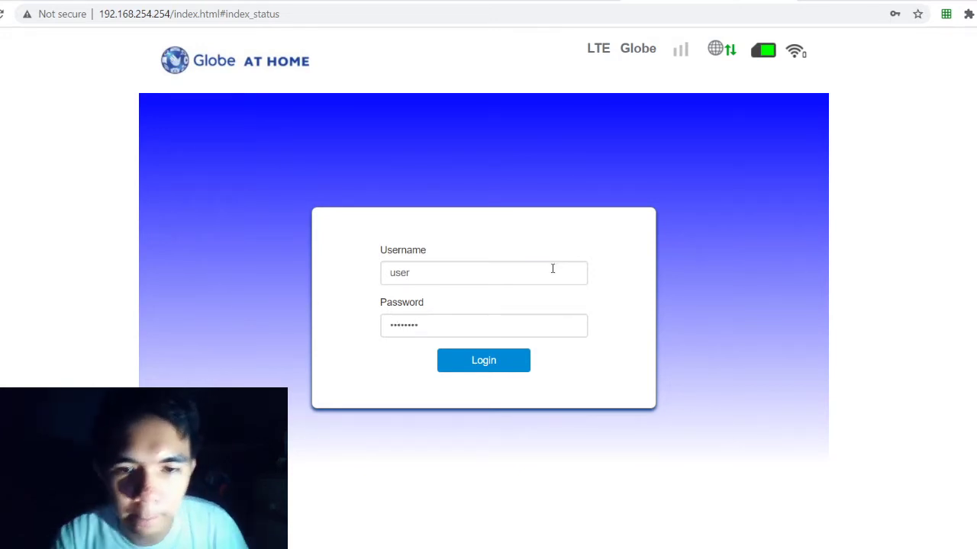
{"action": "left_click", "coordinate": [498, 363]}
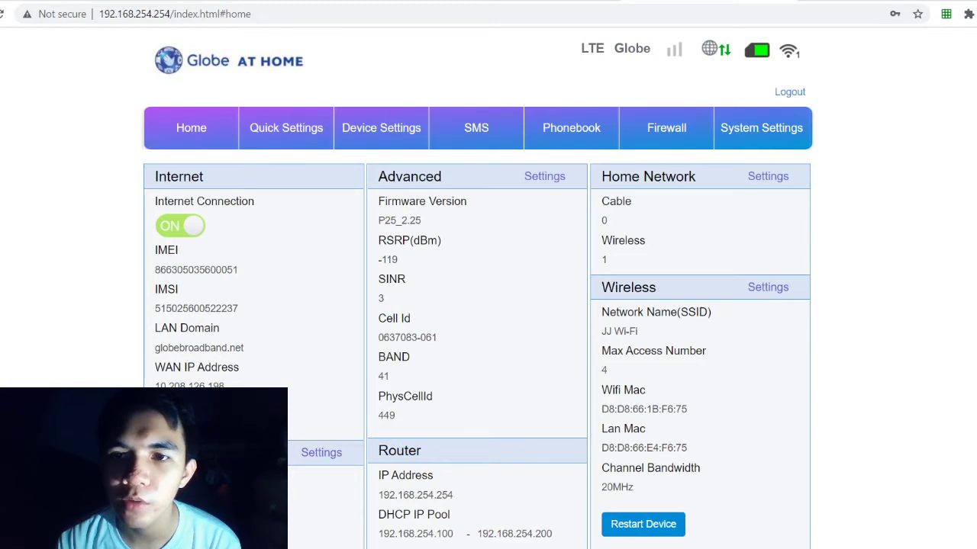
Step: Run an internet speed test on fast.com in a new tab
{"action": "key", "text": "ctrl+t"}
{"action": "type", "text": "fast.com"}
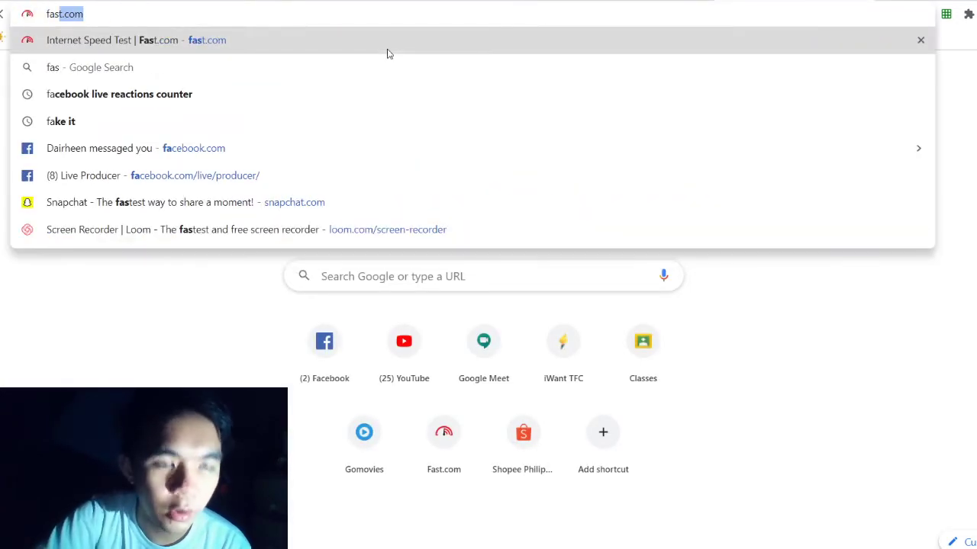
{"action": "key", "text": "Return"}
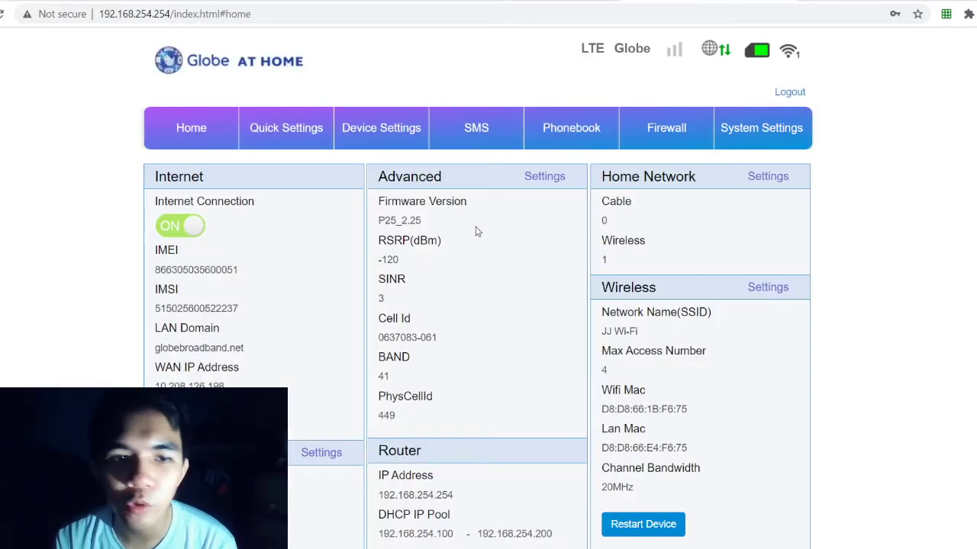
Step: Return to the router page and open the Advance Settings of the Device Settings
{"action": "scroll", "coordinate": [445, 238], "scroll_direction": "down", "scroll_amount": 1}
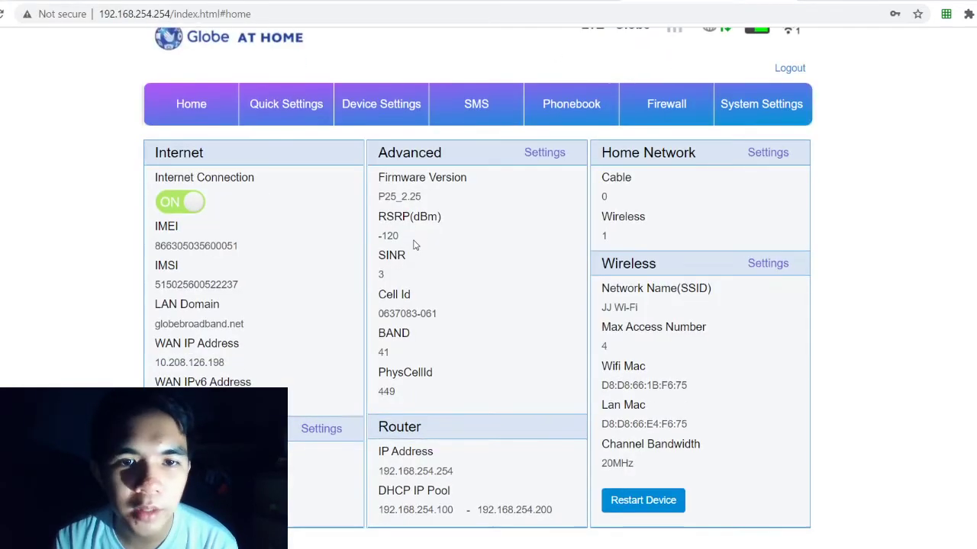
{"action": "left_click", "coordinate": [399, 109]}
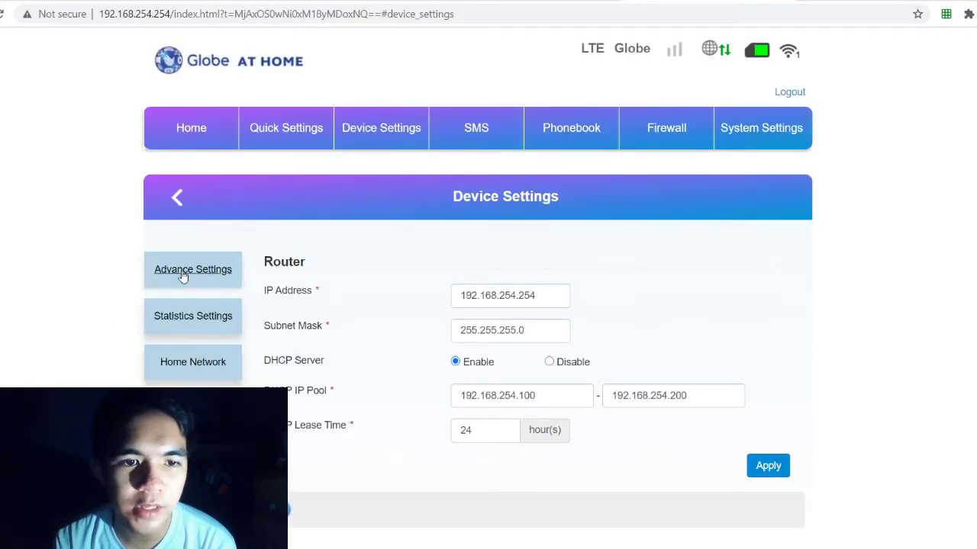
{"action": "left_click", "coordinate": [183, 276]}
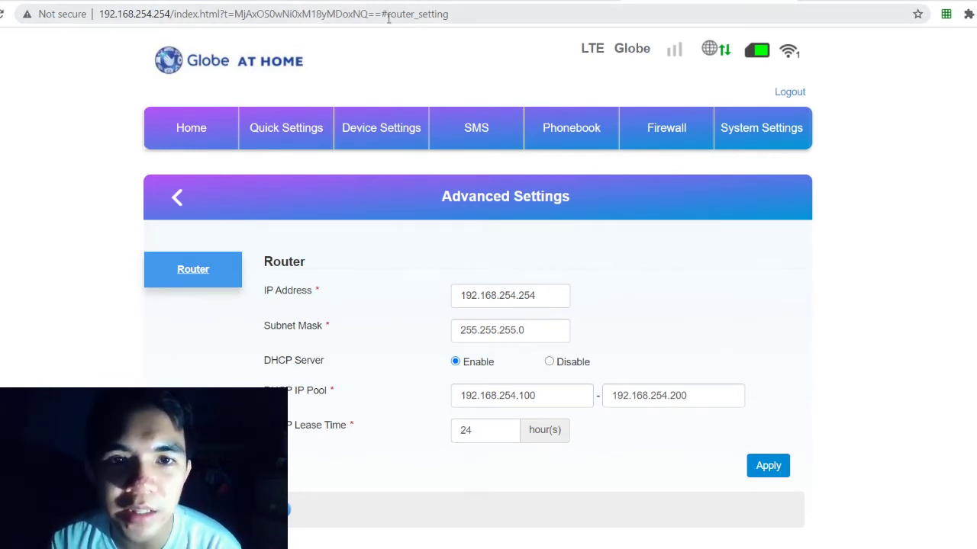
Step: Load the frequency locking page by replacing router_setting at the end of the page address with frequency
{"action": "left_click_drag", "start_coordinate": [388, 18], "coordinate": [453, 23]}
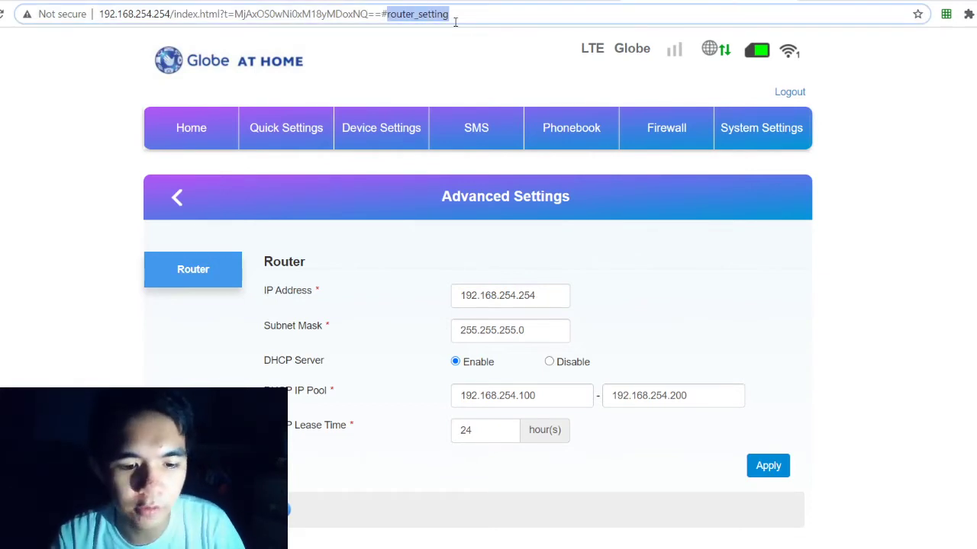
{"action": "type", "text": "freq"}
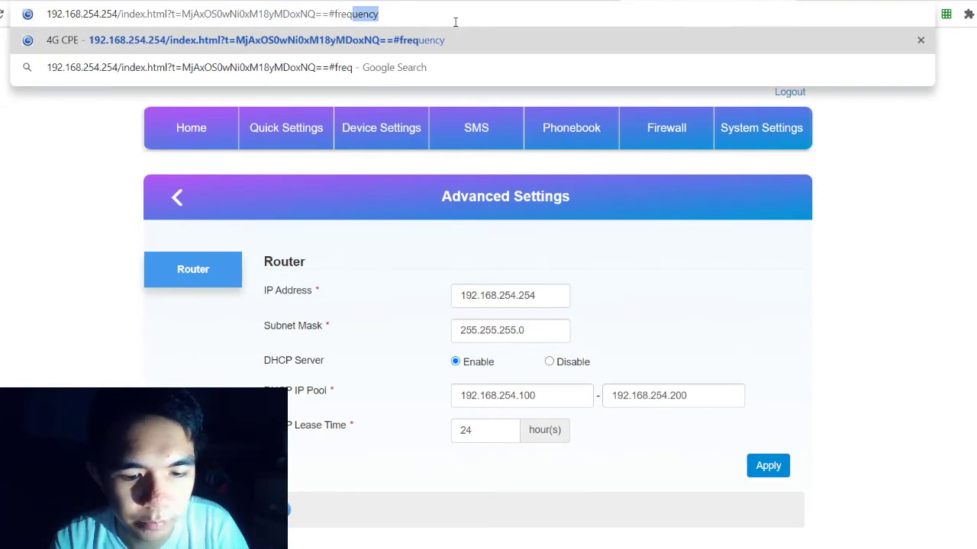
{"action": "type", "text": "uency"}
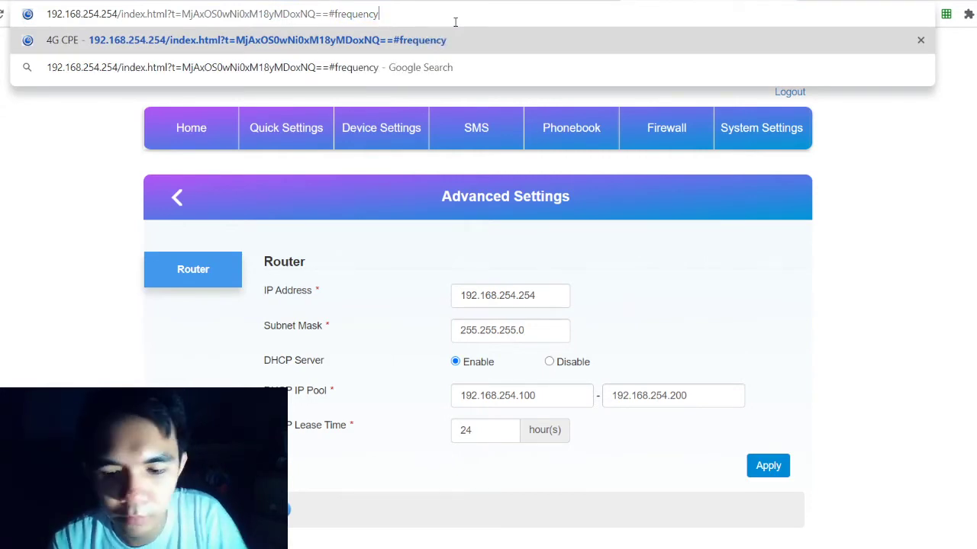
{"action": "key", "text": "Return"}
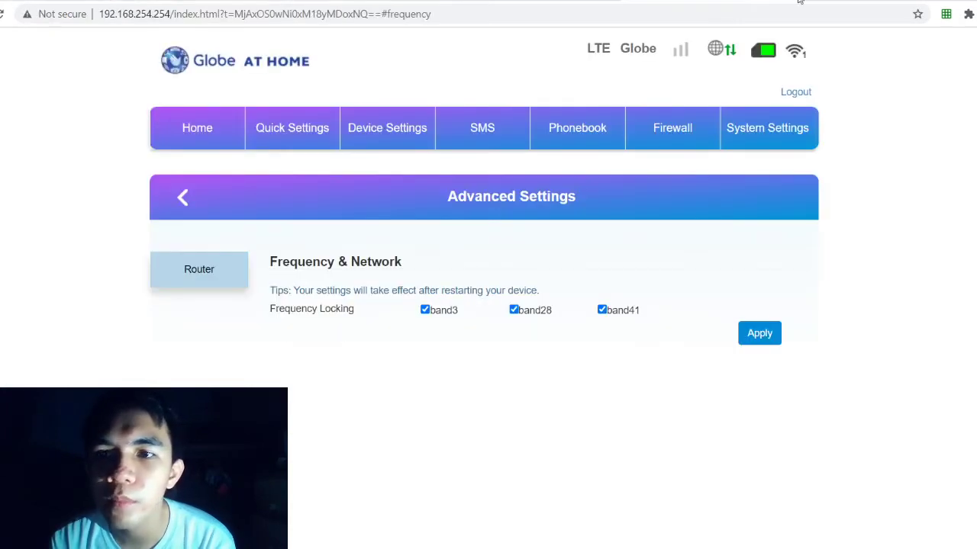
Step: Run a fast.com speed test in a new tab with band3, band28 and band41 all enabled
{"action": "key", "text": "ctrl+t"}
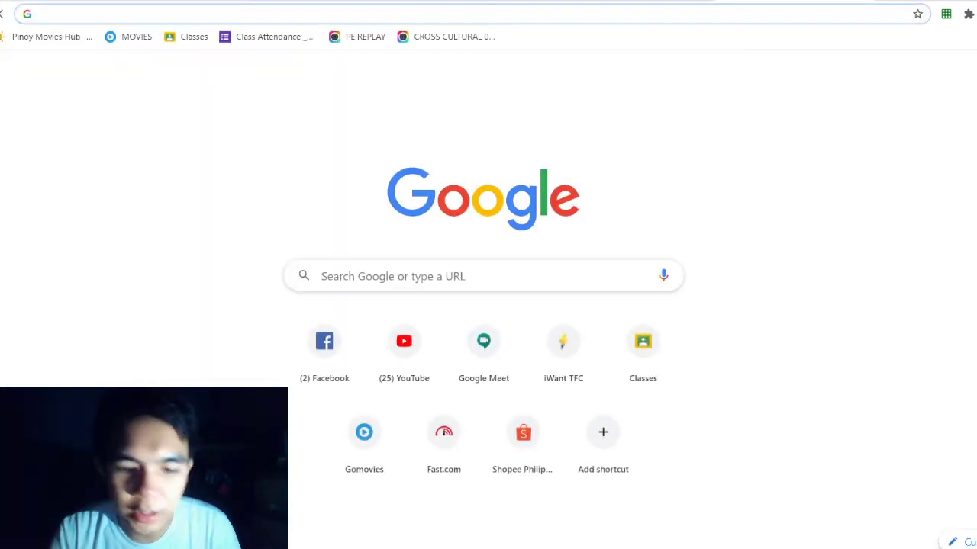
{"action": "type", "text": "fs"}
{"action": "key", "text": "BackSpace"}
{"action": "type", "text": "ast"}
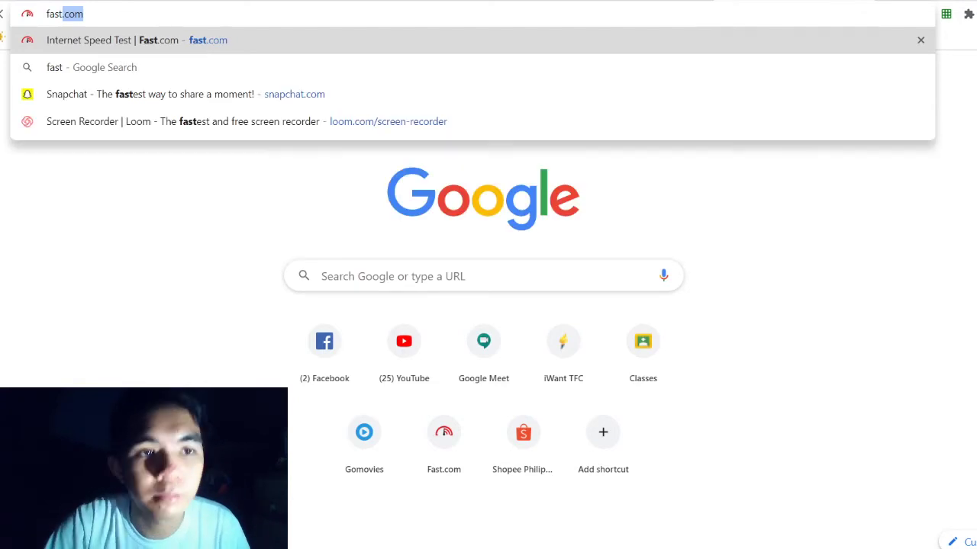
{"action": "key", "text": "Return"}
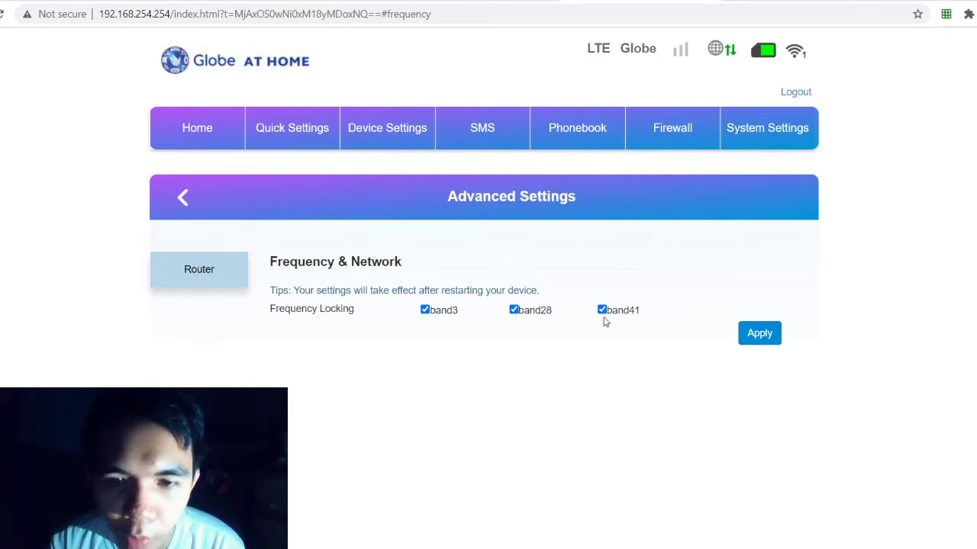
Step: Lock the router to band3 only by disabling band28 and band41, and apply the change with the network restart
{"action": "left_click", "coordinate": [602, 310]}
{"action": "left_click", "coordinate": [514, 310]}
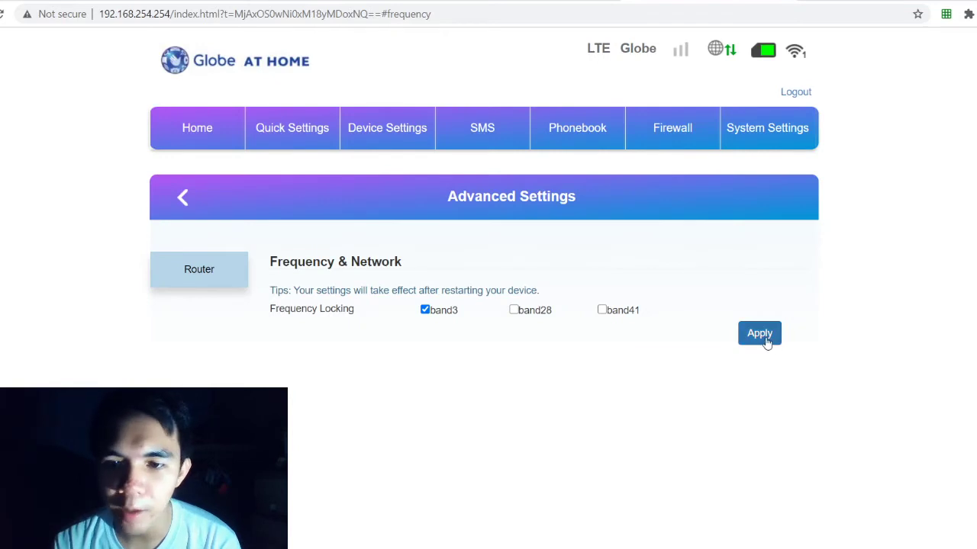
{"action": "left_click", "coordinate": [760, 338]}
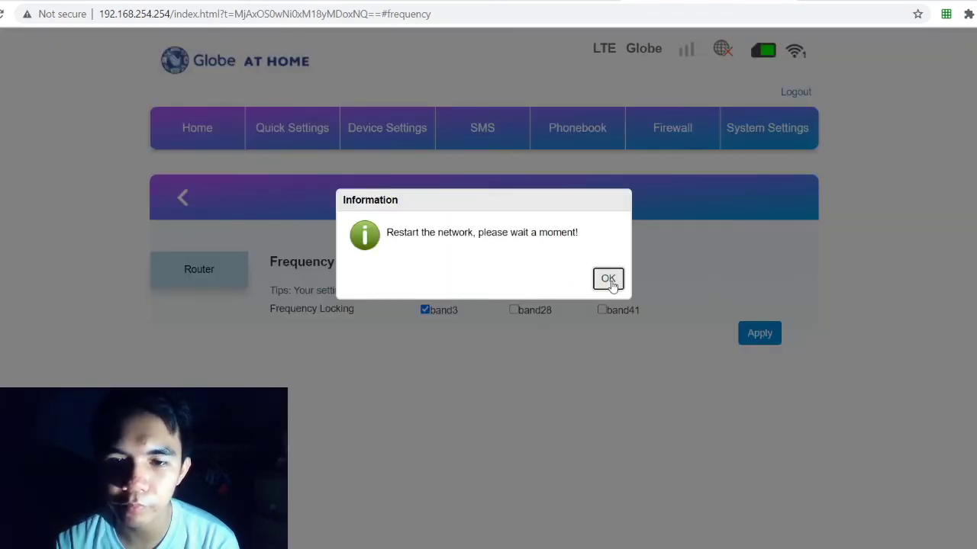
{"action": "left_click", "coordinate": [608, 279]}
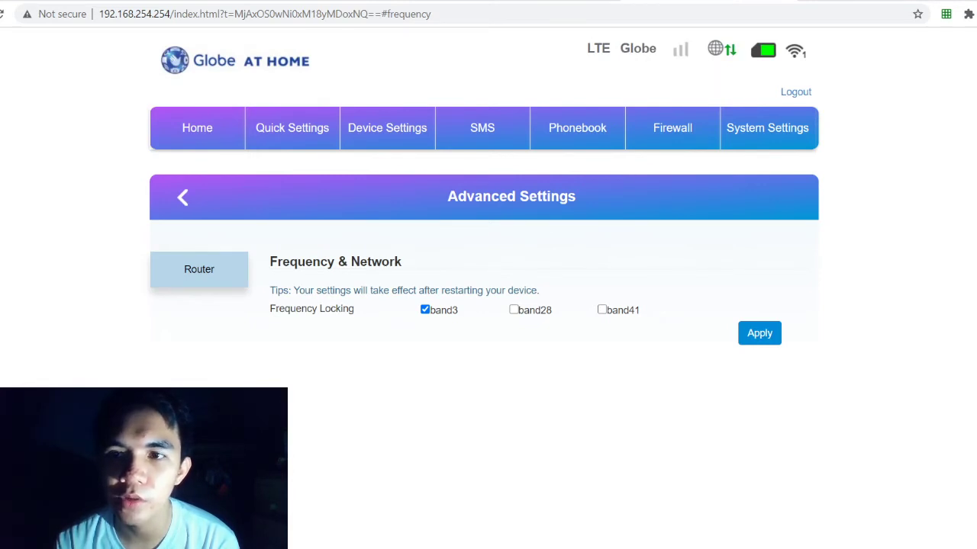
Step: Run a fast.com speed test in a new tab with the router locked to band3
{"action": "key", "text": "ctrl+t"}
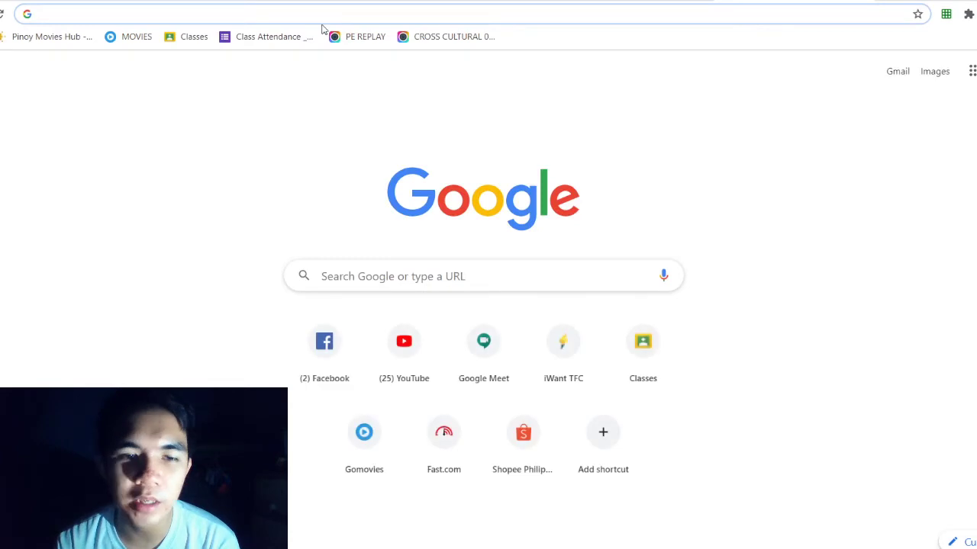
{"action": "type", "text": "fast"}
{"action": "key", "text": "Return"}
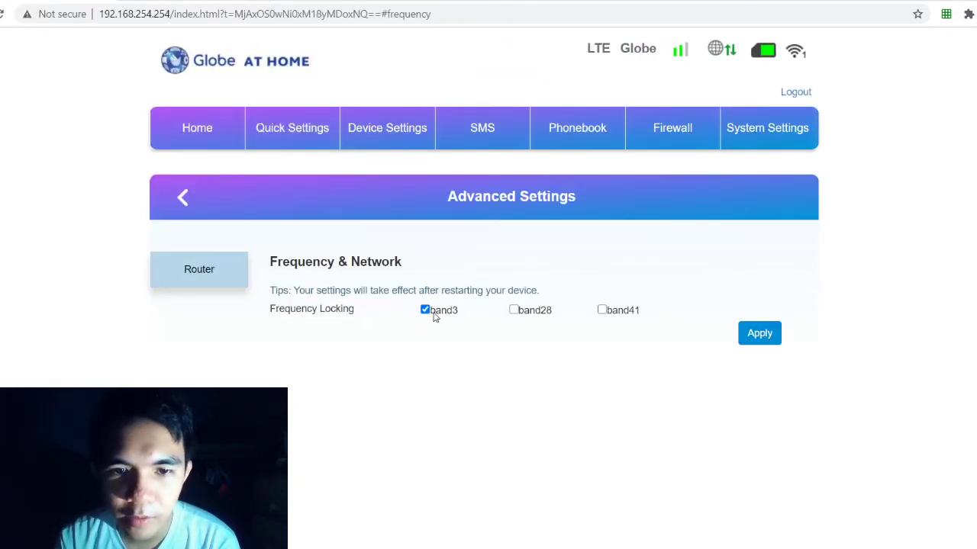
Step: Lock the router to band28 only, with band3 disabled, and apply the change with the network restart
{"action": "left_click", "coordinate": [514, 311]}
{"action": "left_click", "coordinate": [767, 341]}
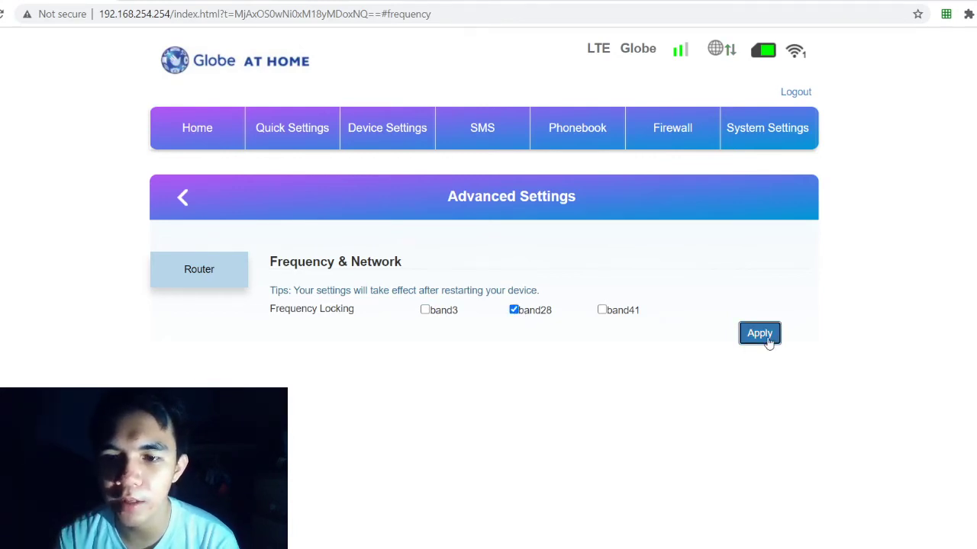
{"action": "left_click", "coordinate": [611, 279]}
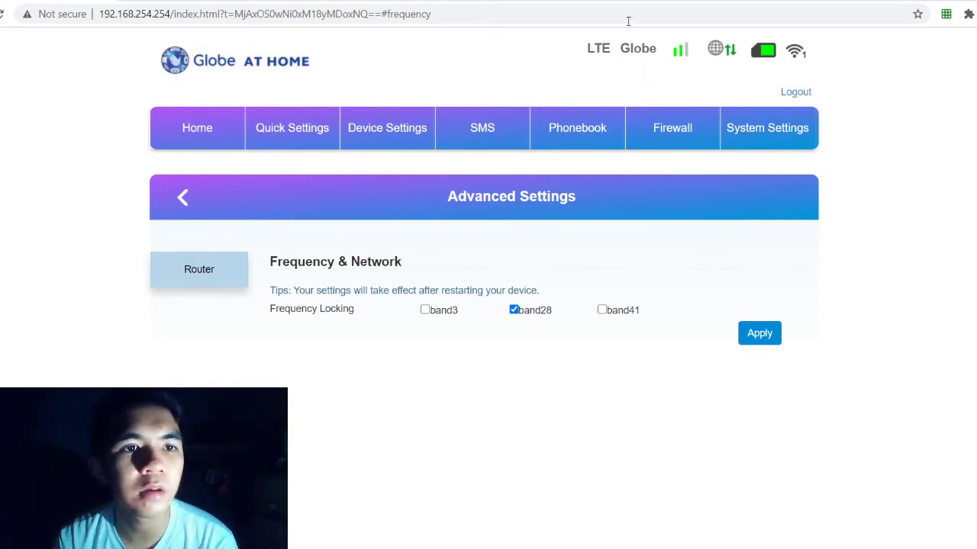
Step: Run a fast.com speed test in a new tab with the router locked to band28
{"action": "key", "text": "ctrl+t"}
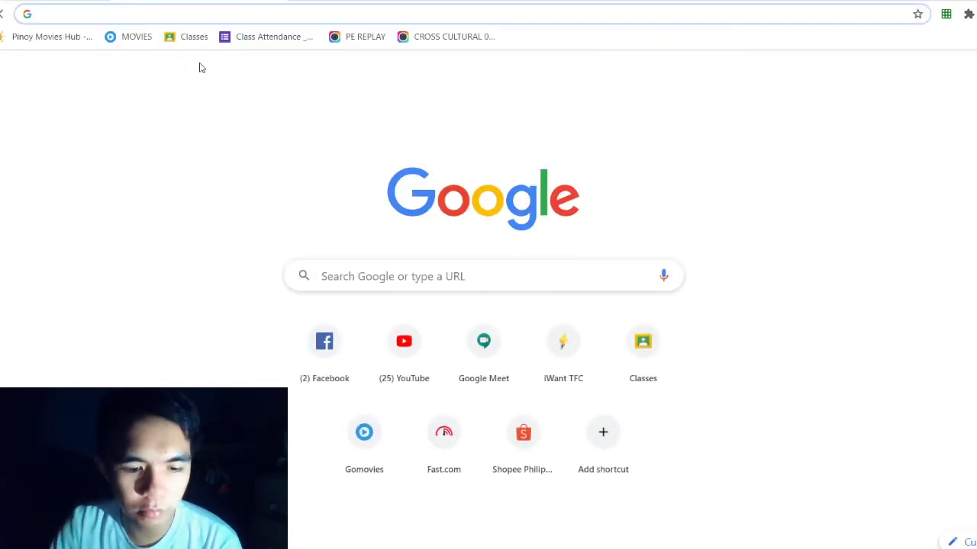
{"action": "type", "text": "fast"}
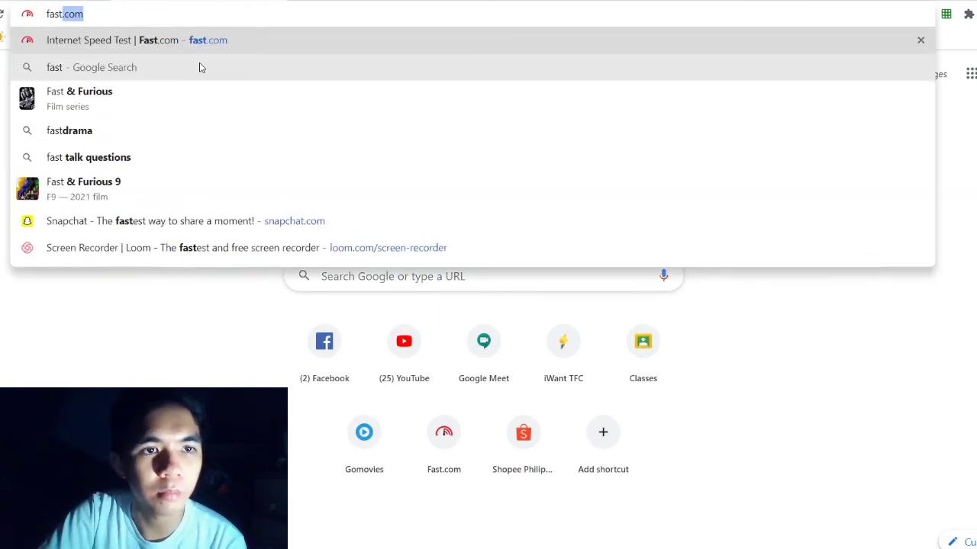
{"action": "key", "text": "Return"}
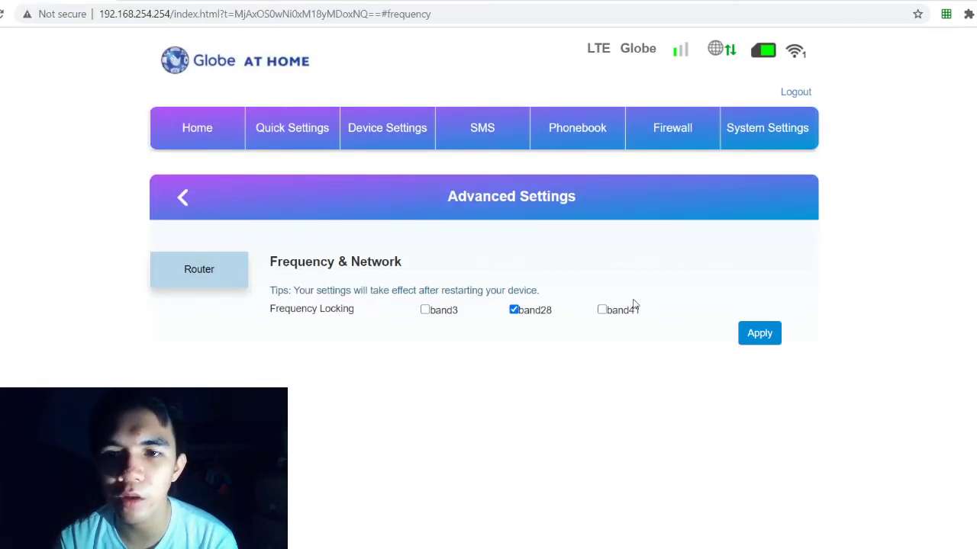
Step: Lock the router to band41 only, with band28 disabled, and apply the change with the network restart
{"action": "left_click", "coordinate": [514, 311]}
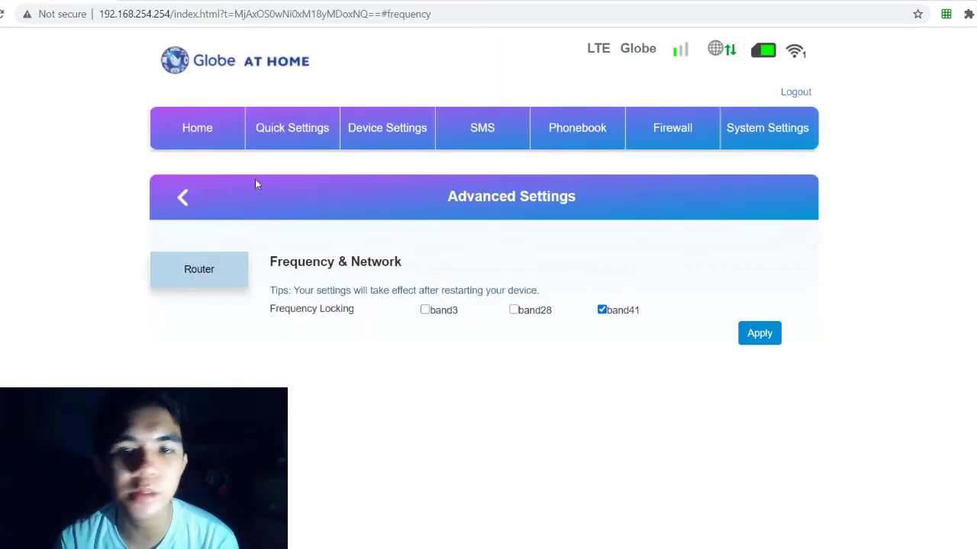
{"action": "left_click", "coordinate": [760, 337]}
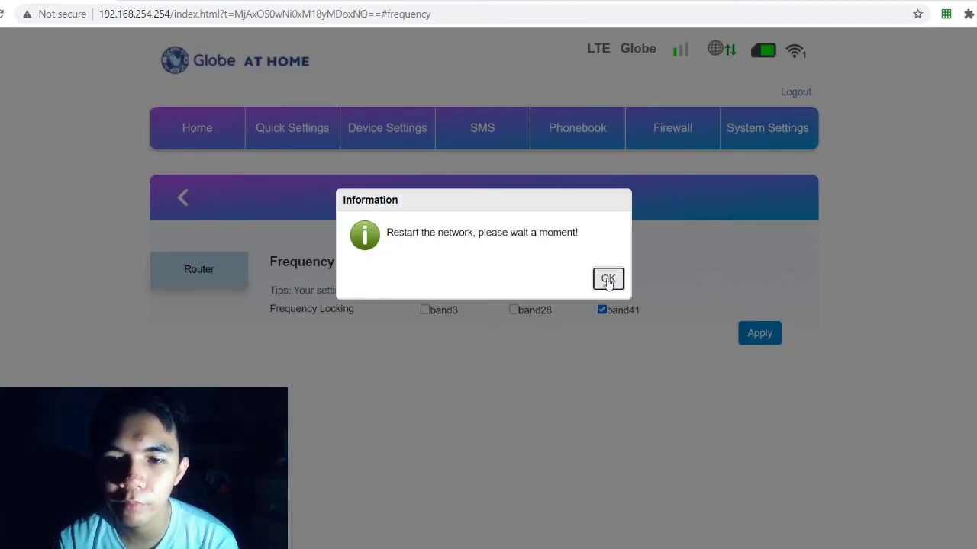
{"action": "left_click", "coordinate": [608, 277]}
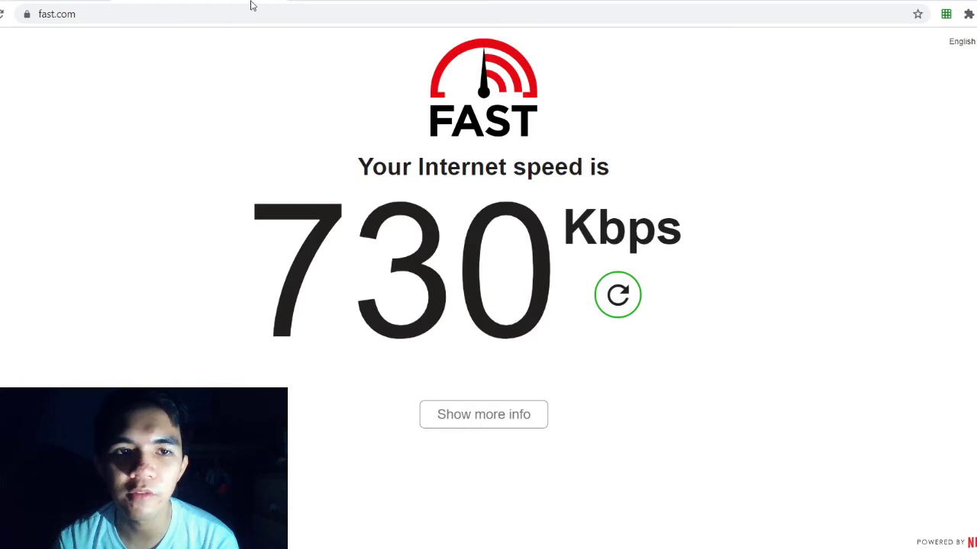
Step: Rerun the speed test in the open fast.com tab with the router locked to band41, reloading the page if needed
{"action": "left_click", "coordinate": [256, 14]}
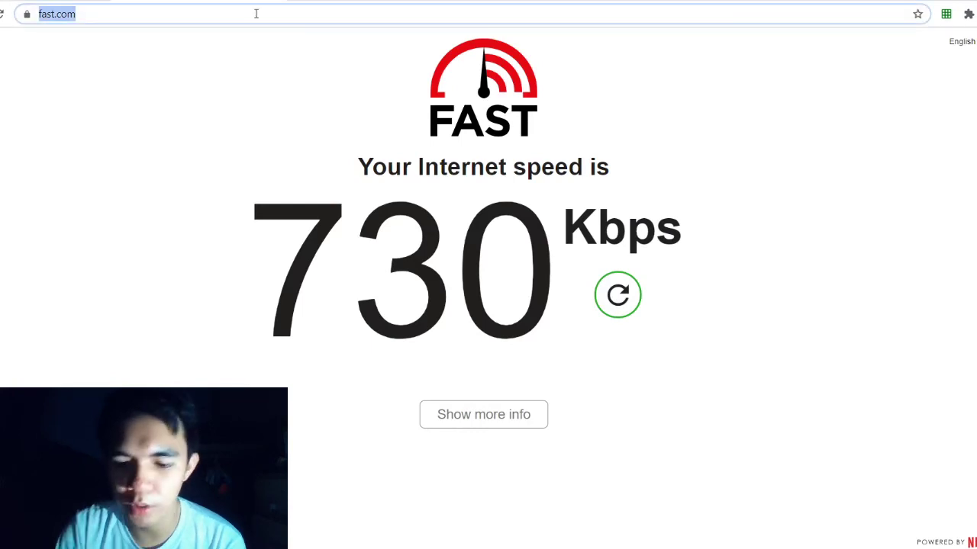
{"action": "key", "text": "Return"}
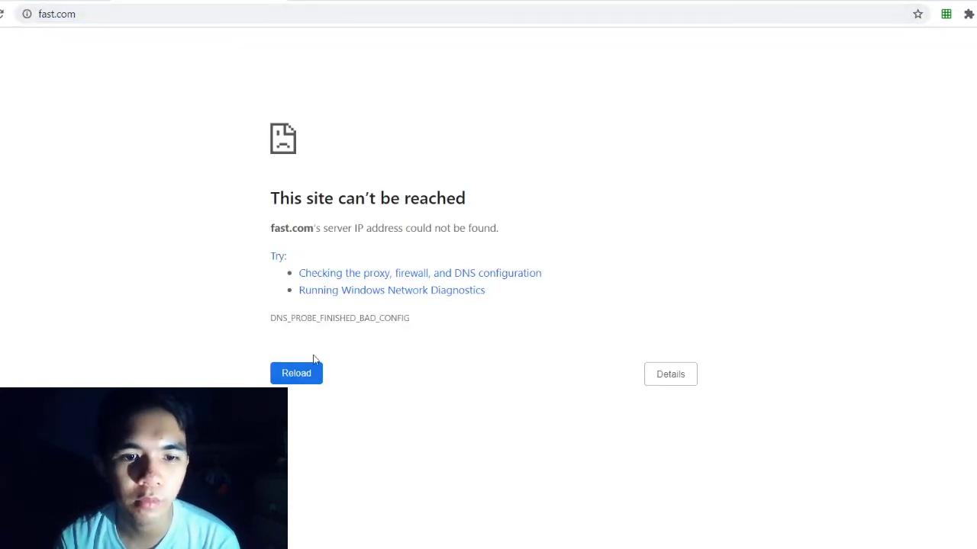
{"action": "left_click", "coordinate": [310, 372]}
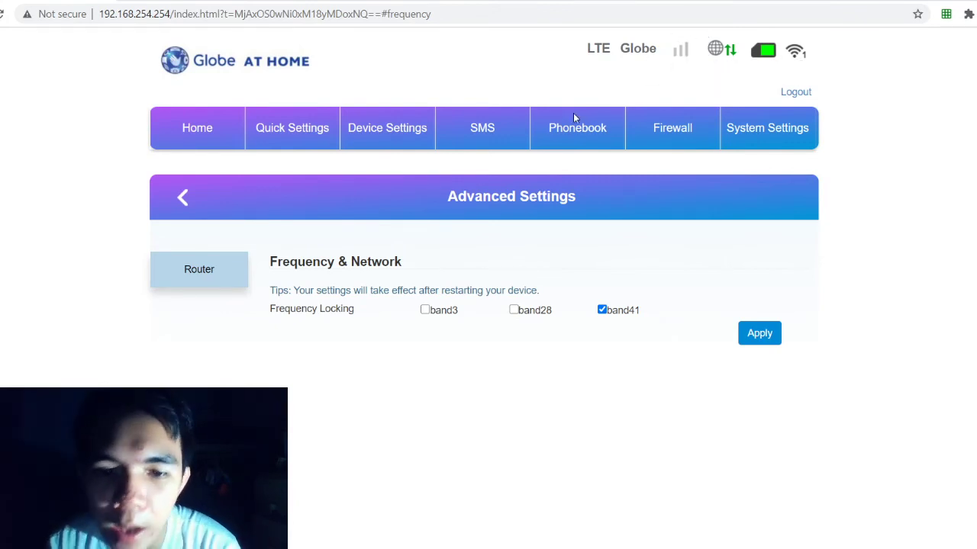
Step: Lock the router back to band3 only, with band41 disabled, apply the network restart and return to the frequency page
{"action": "left_click", "coordinate": [425, 311]}
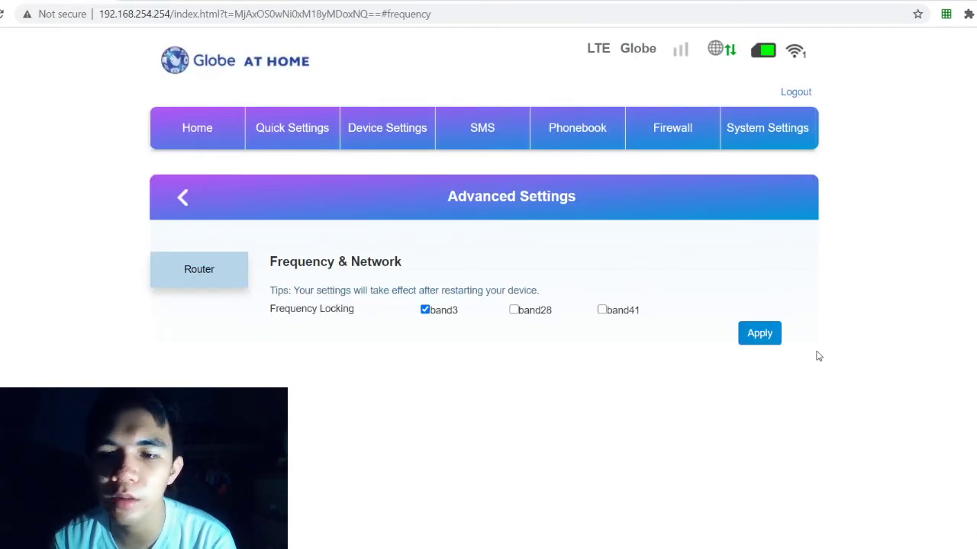
{"action": "left_click", "coordinate": [763, 340]}
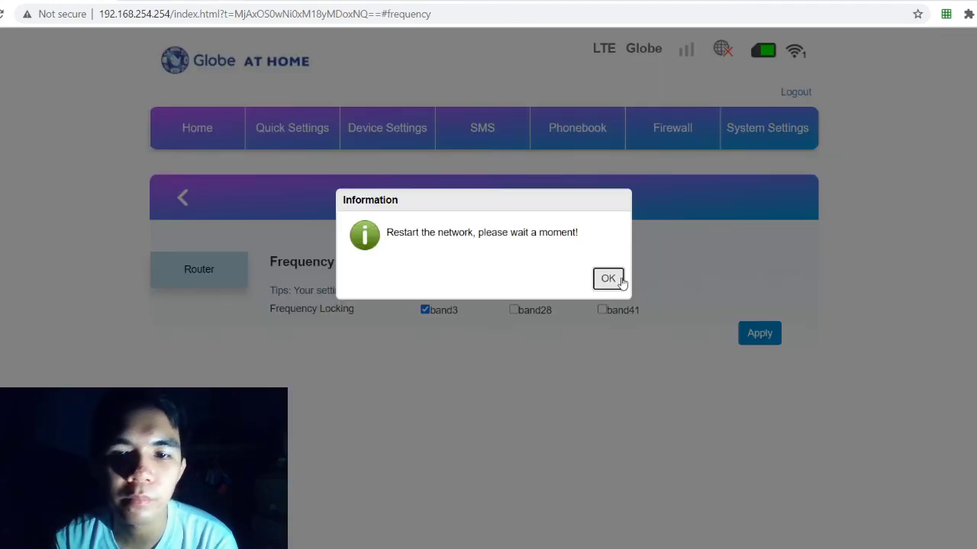
{"action": "left_click", "coordinate": [619, 280]}
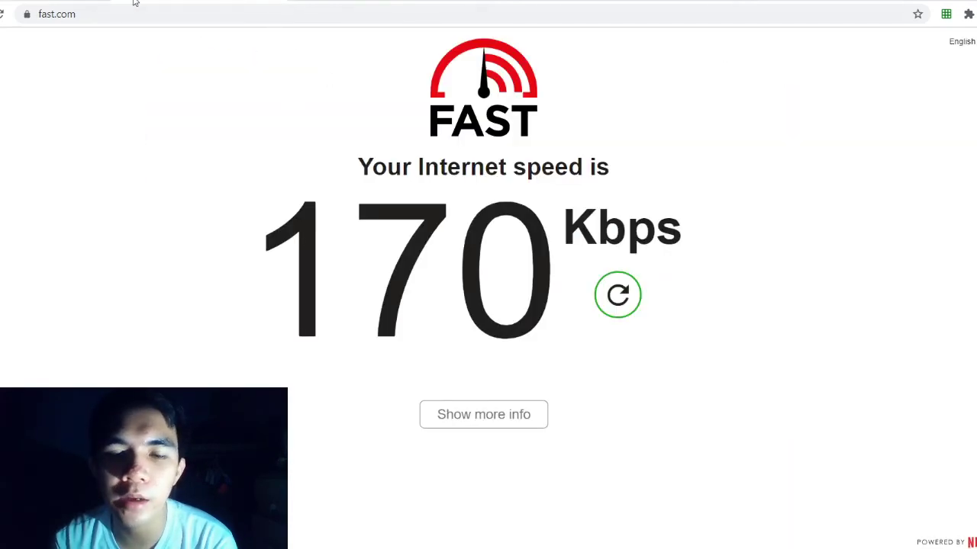
{"action": "left_click", "coordinate": [134, 1]}
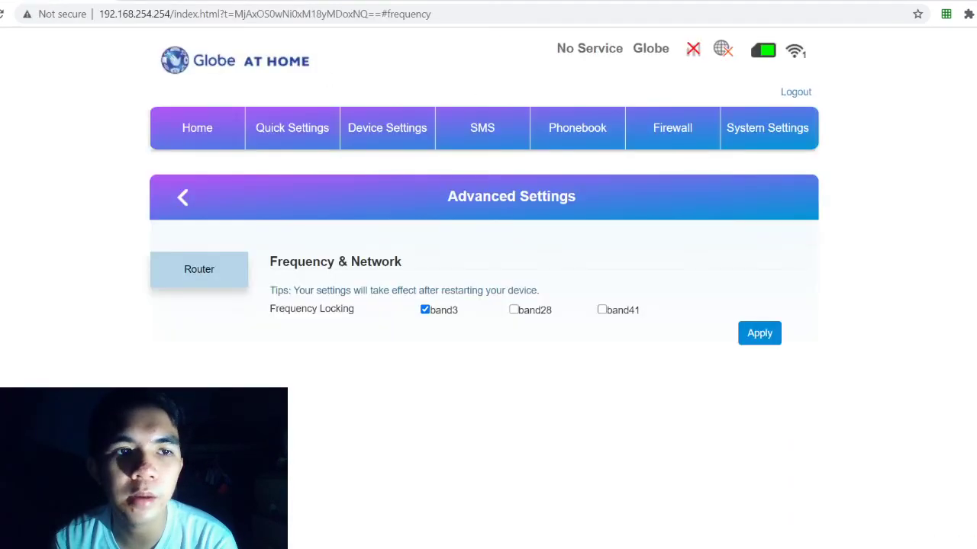